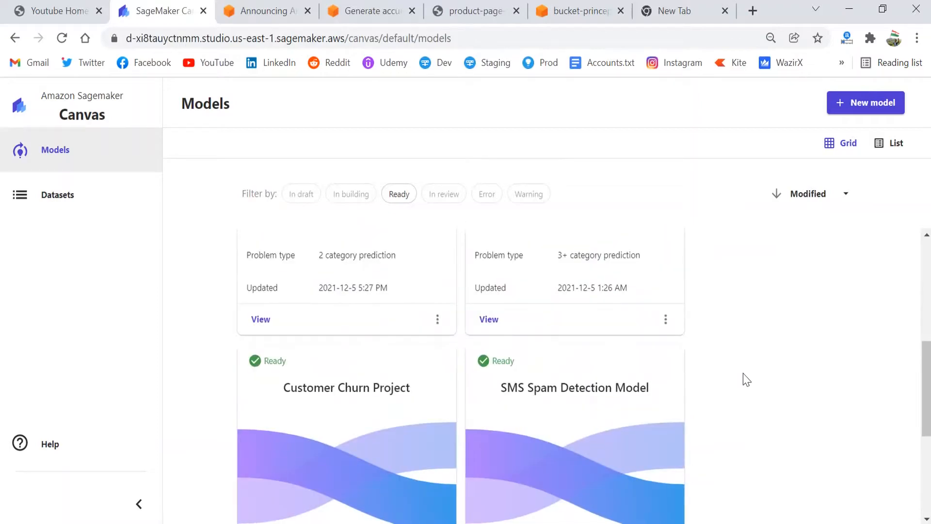
Create a new model named "SMS SPAM Detection"
scroll(767, 330, up, 2)
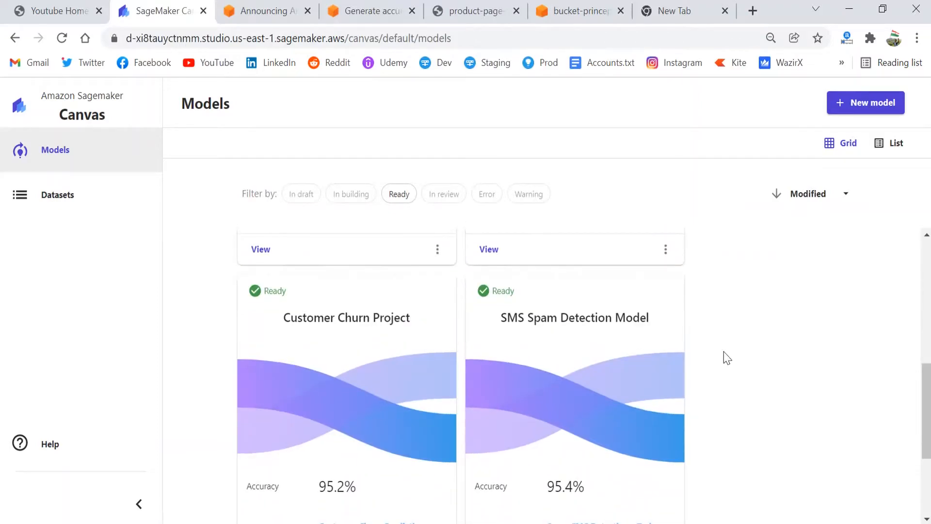
scroll(756, 339, up, 2)
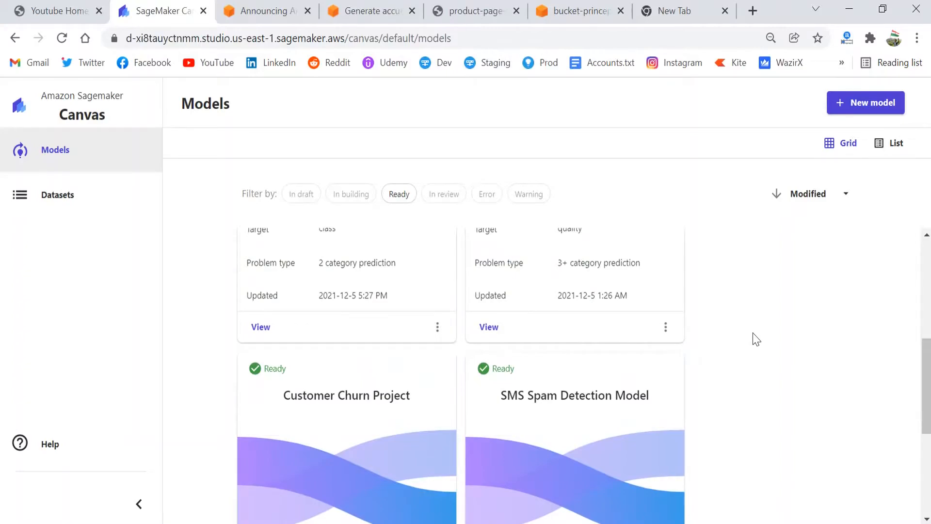
scroll(756, 340, up, 5)
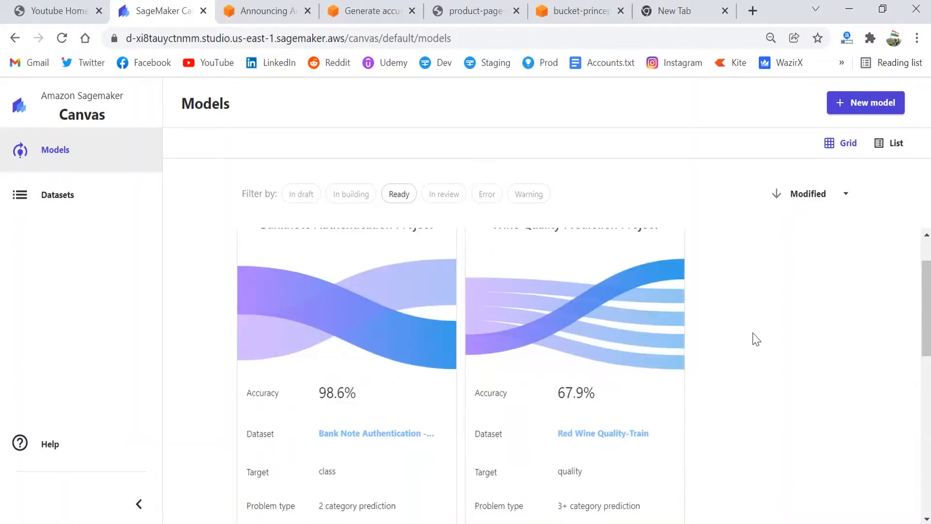
click(877, 111)
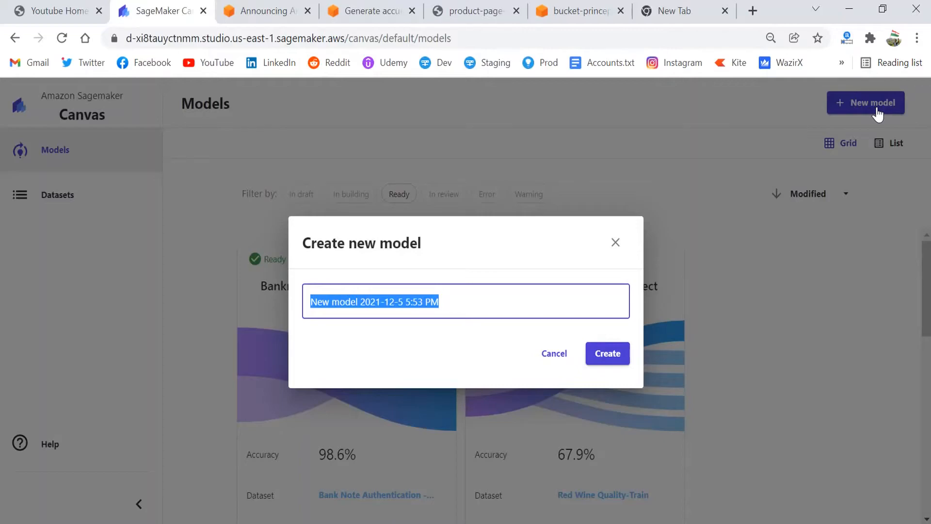
key(BackSpace)
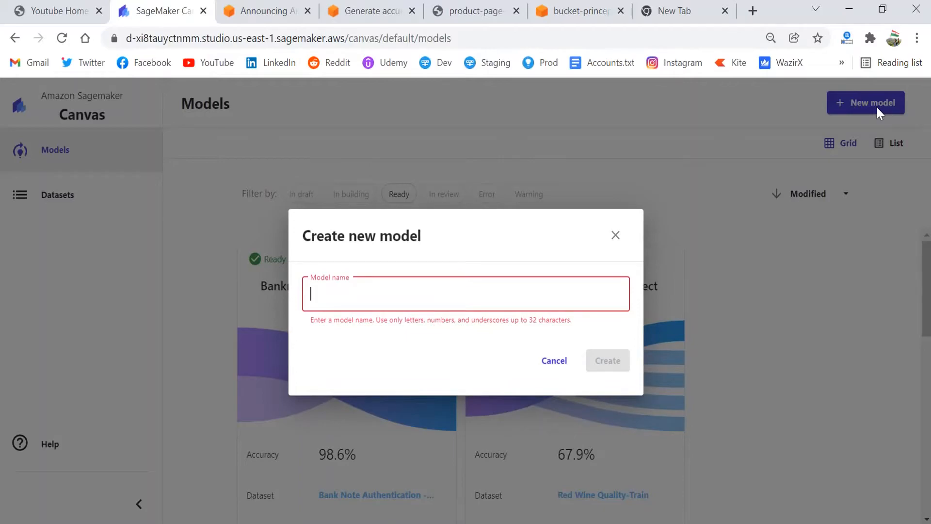
text(SMS SPA)
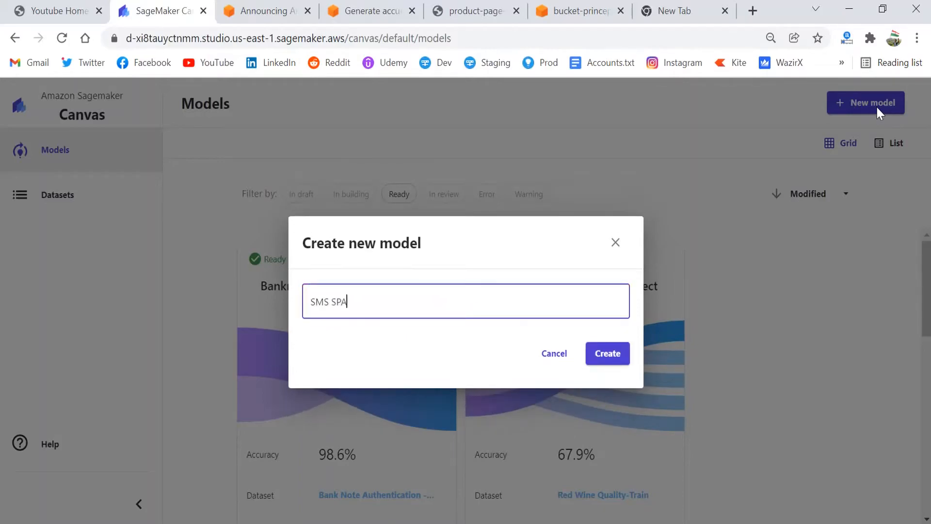
text(M Detection)
click(610, 356)
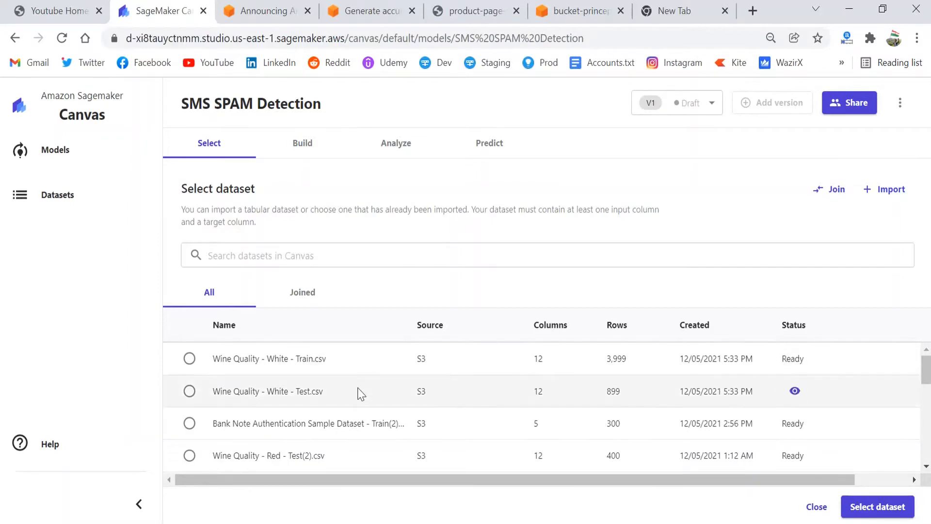
Select Spam SMS Detection - Train(3).csv as the training dataset for the model
scroll(360, 397, down, 2)
scroll(361, 397, down, 5)
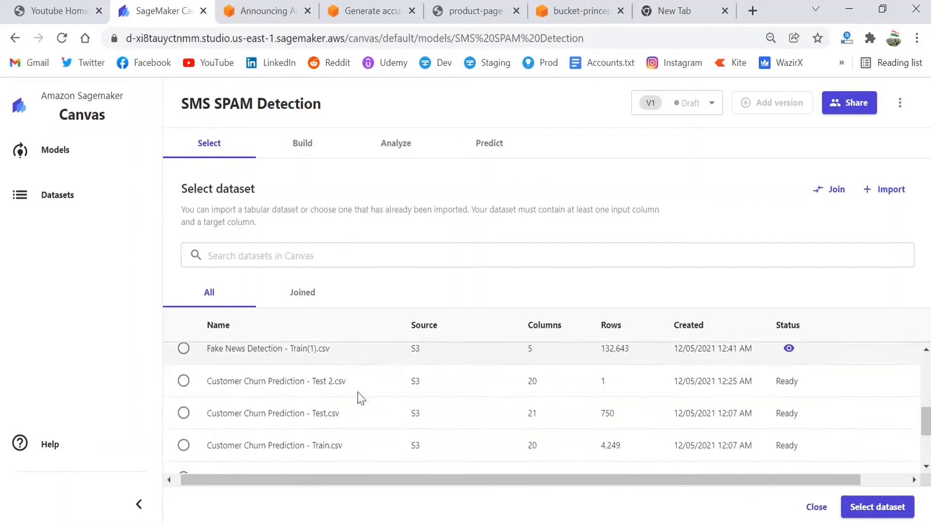
scroll(360, 397, down, 3)
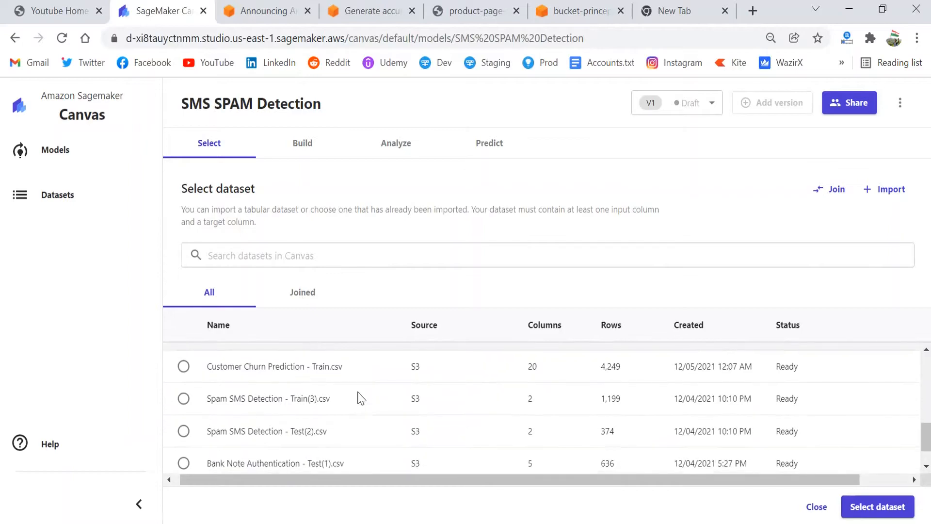
click(184, 413)
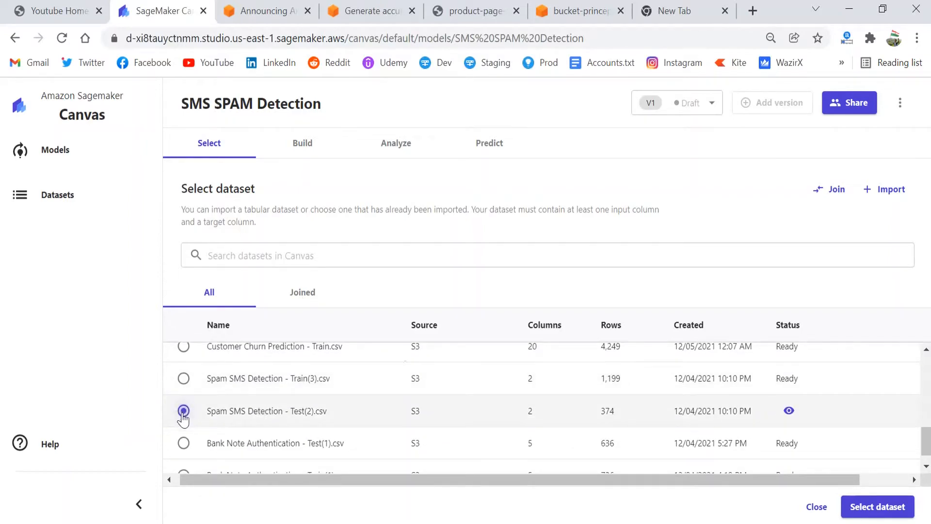
click(184, 378)
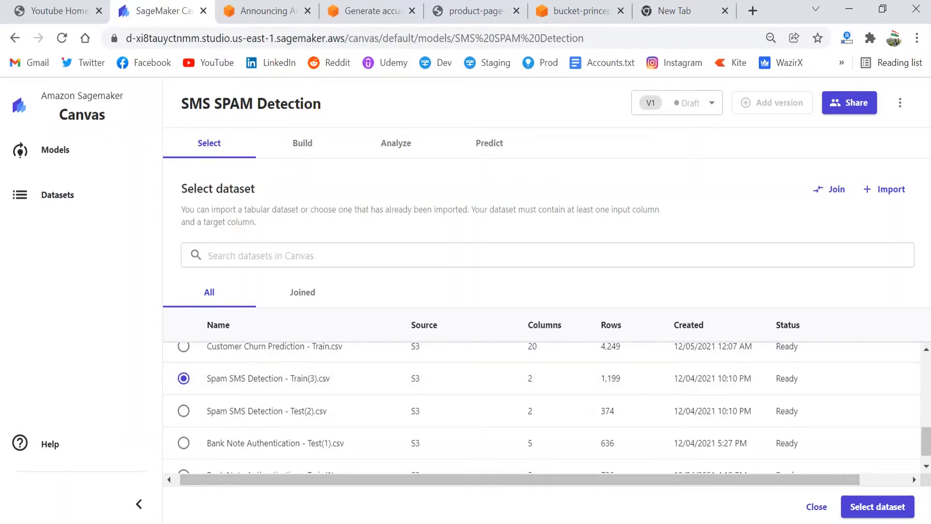
click(873, 507)
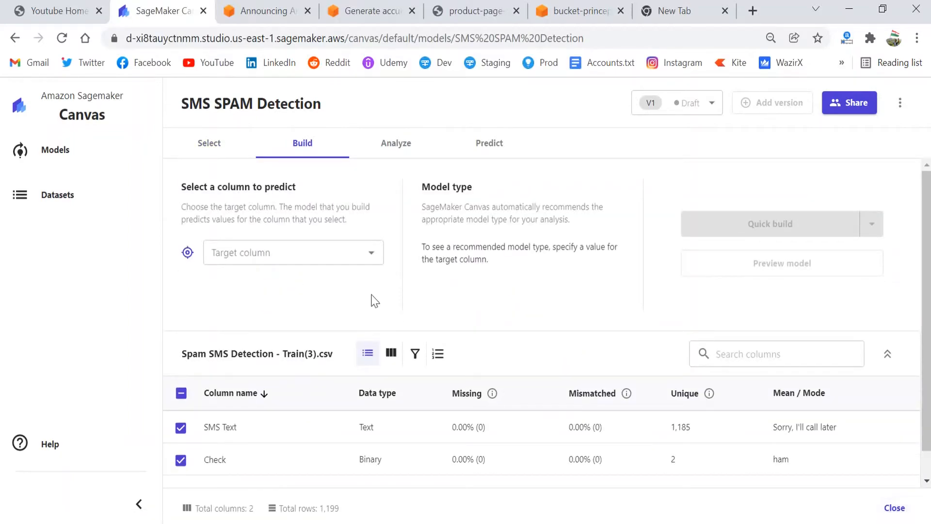
Set Check as the target column to predict and look through the available model types, keeping the recommended one
click(374, 256)
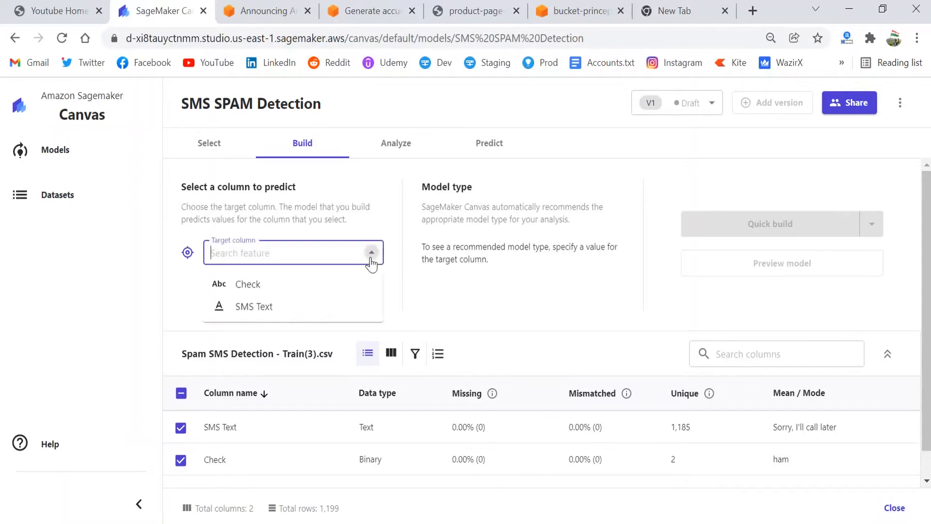
click(258, 285)
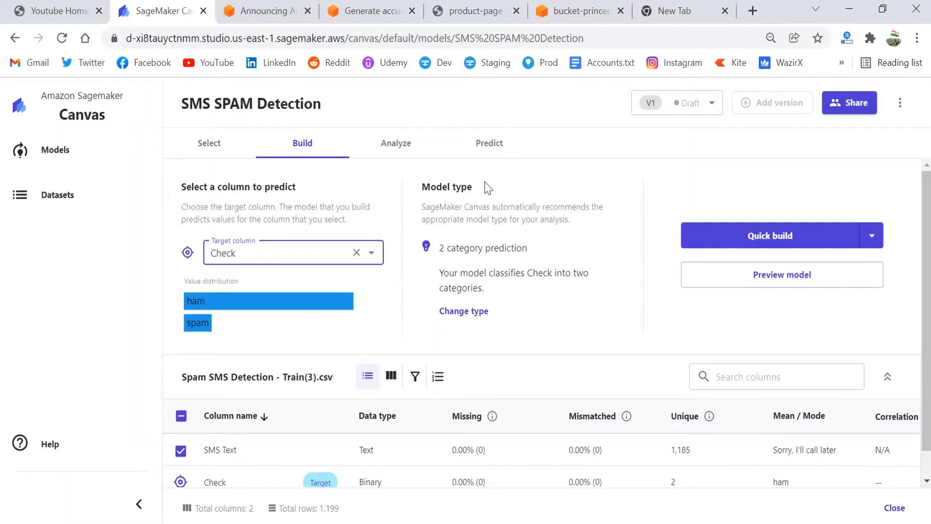
click(464, 311)
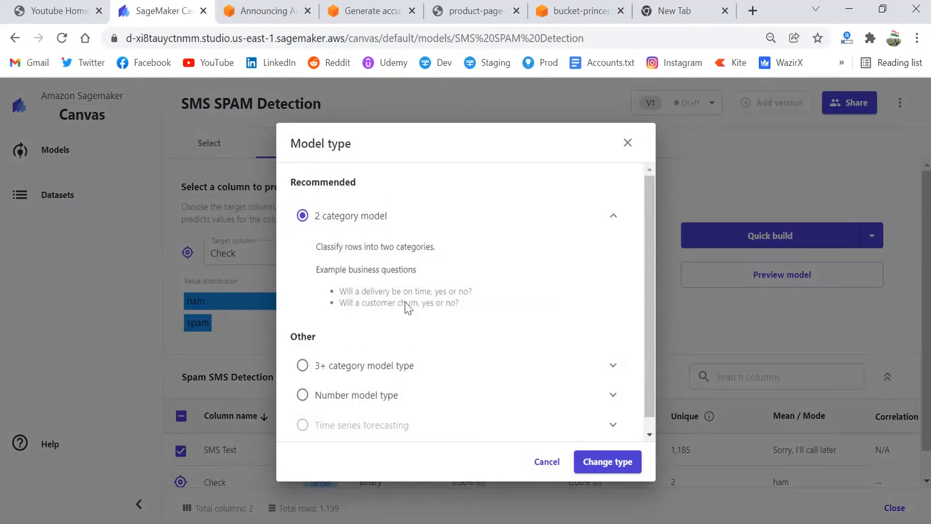
scroll(432, 391, down, 1)
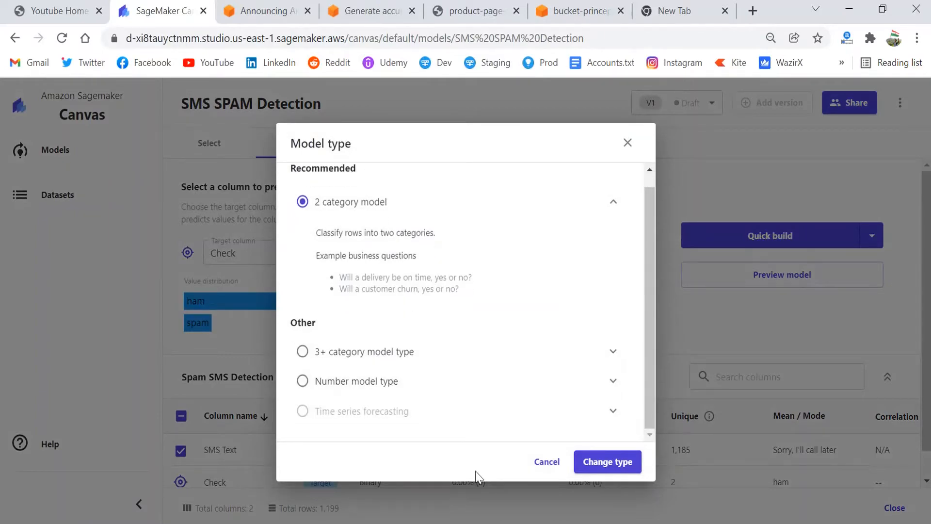
click(547, 463)
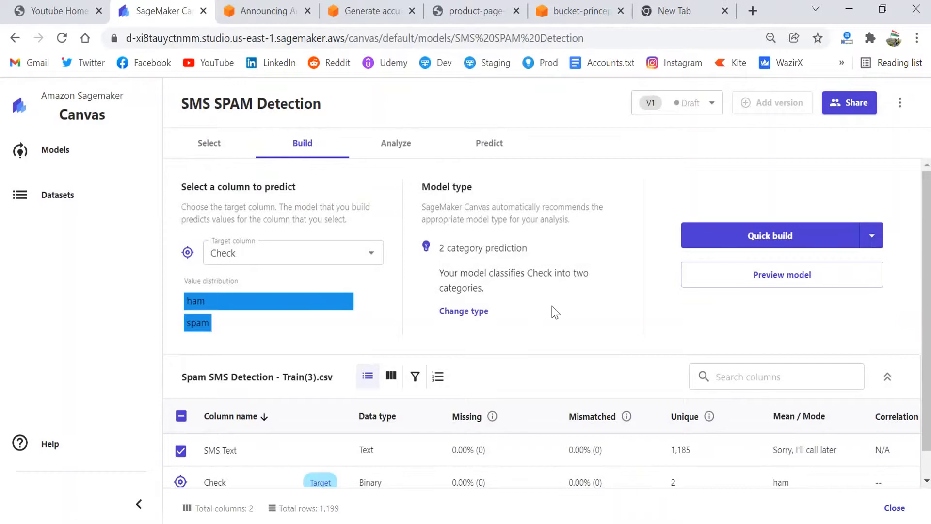
Preview the model's estimated accuracy and run a Quick build of the model
click(806, 282)
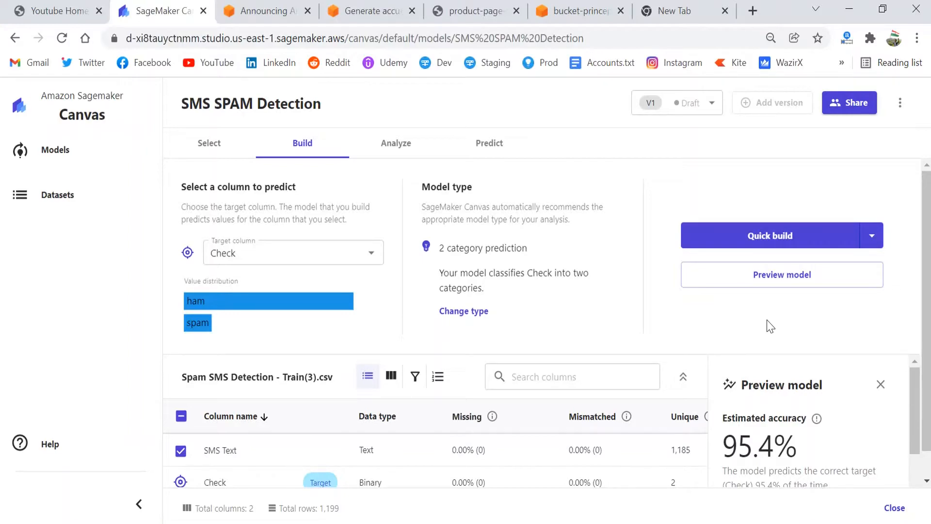
scroll(876, 448, down, 2)
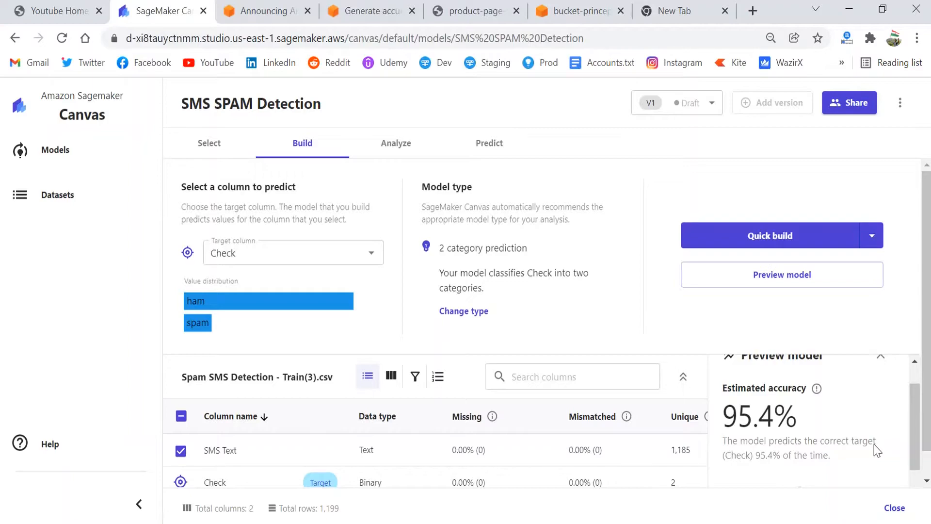
click(872, 236)
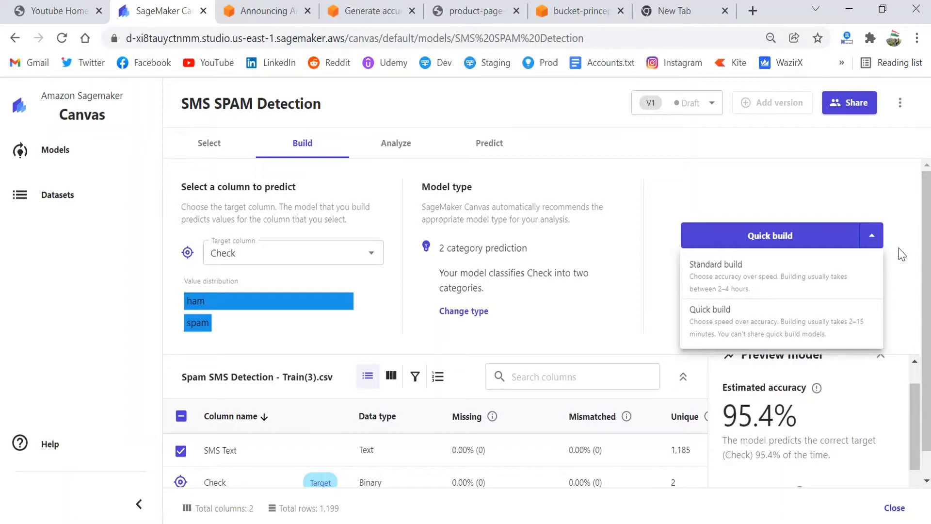
click(901, 253)
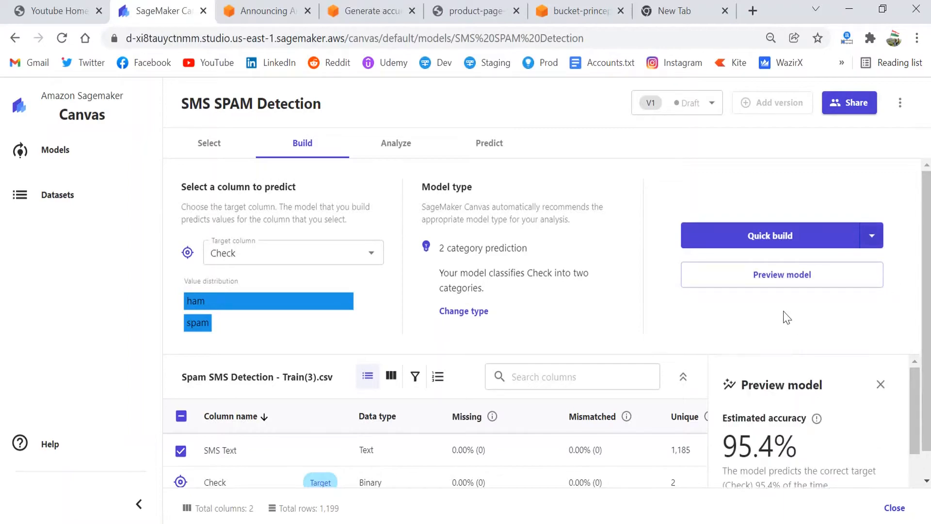
click(777, 243)
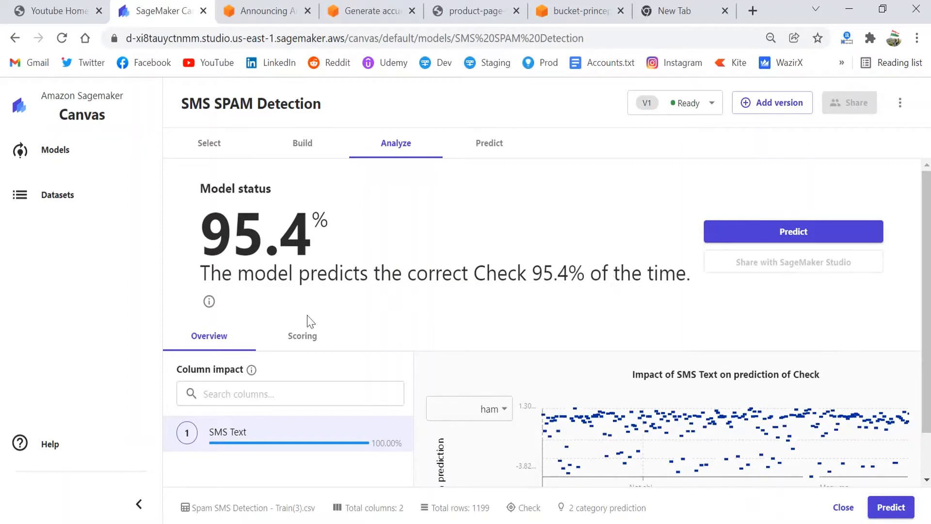
Examine the model's scoring diagram of correct and incorrect ham and spam predictions
click(317, 340)
scroll(479, 414, down, 2)
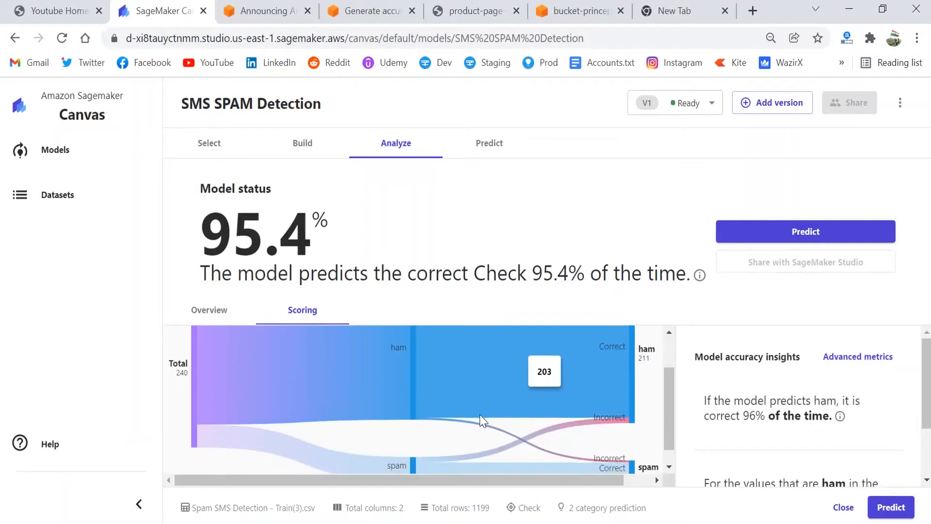
scroll(480, 415, up, 2)
scroll(480, 415, down, 2)
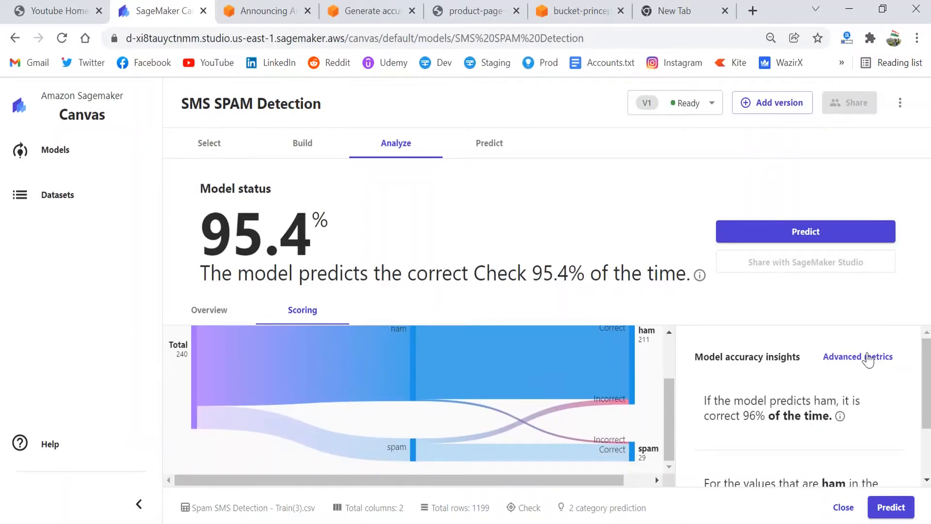
Review the advanced metrics and confusion matrix with spam and with ham as the positive class, and close them
click(868, 360)
scroll(509, 281, down, 1)
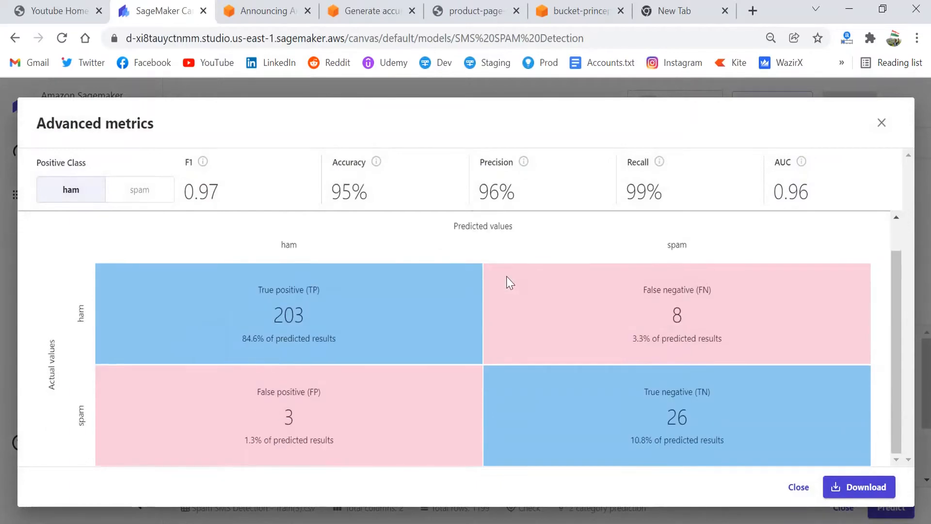
scroll(509, 281, up, 1)
click(138, 190)
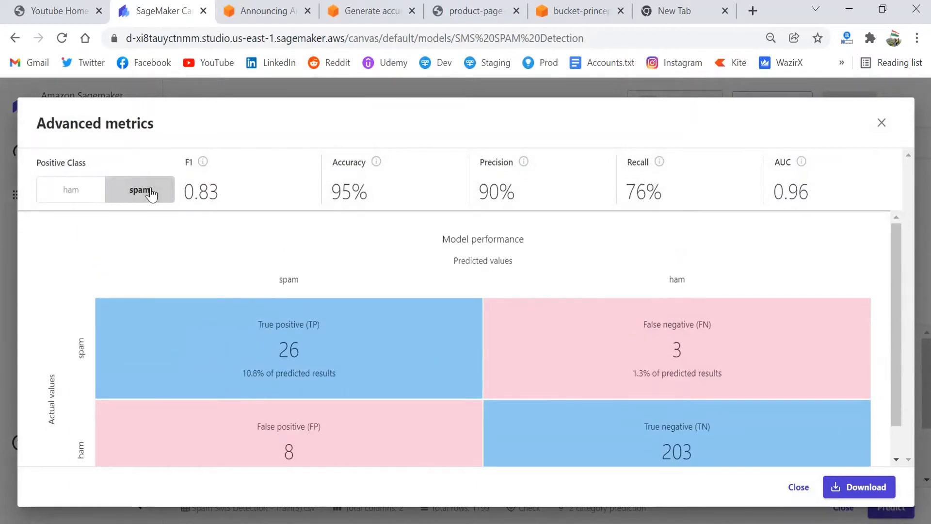
click(64, 192)
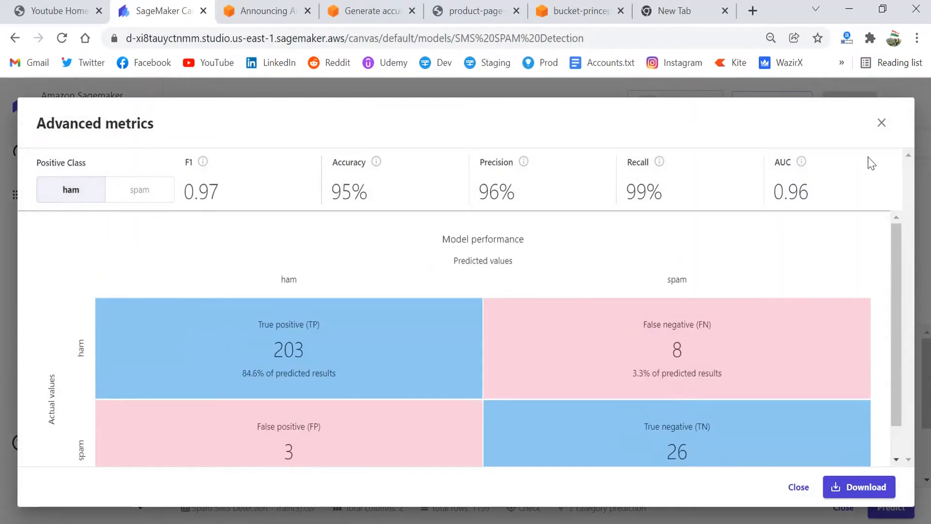
click(794, 487)
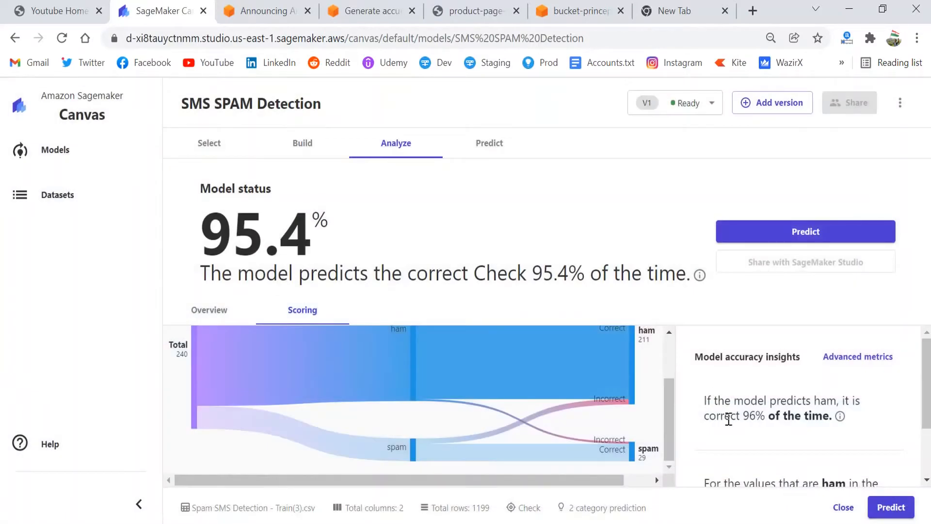
scroll(731, 418, down, 1)
scroll(730, 418, up, 2)
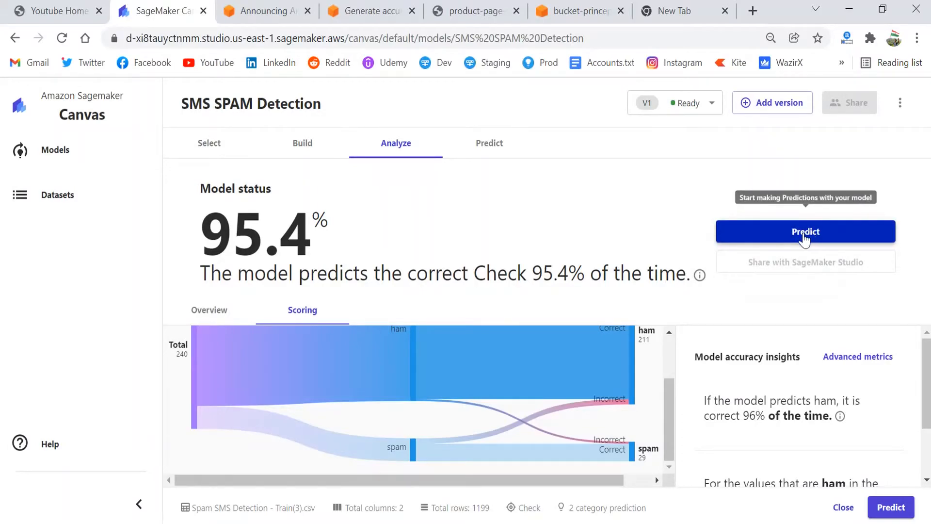
Generate batch predictions from the model using the Spam SMS Detection - Test(2).csv dataset
click(808, 233)
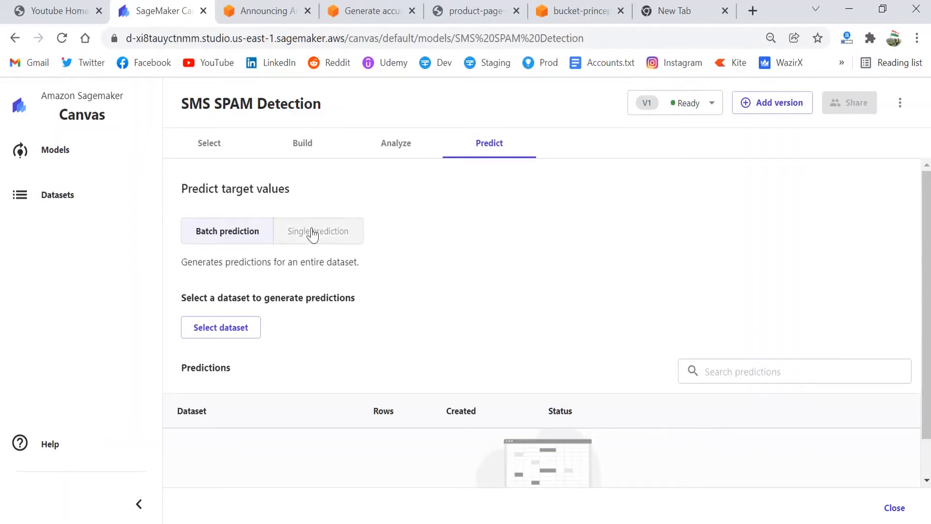
click(226, 340)
scroll(116, 393, down, 5)
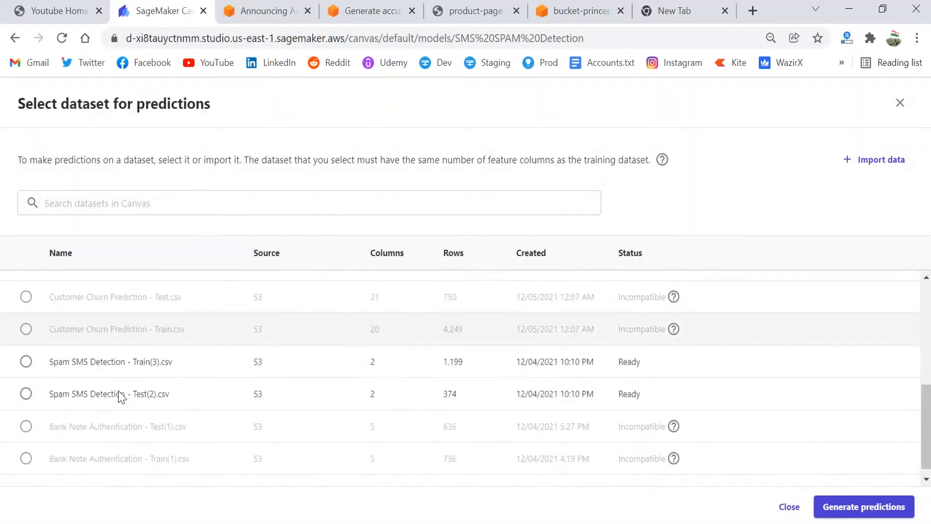
click(26, 383)
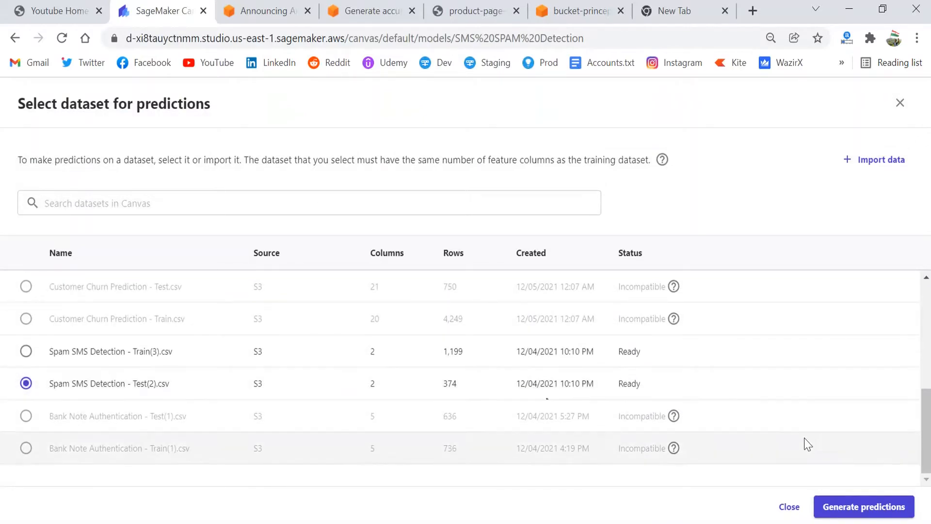
click(875, 512)
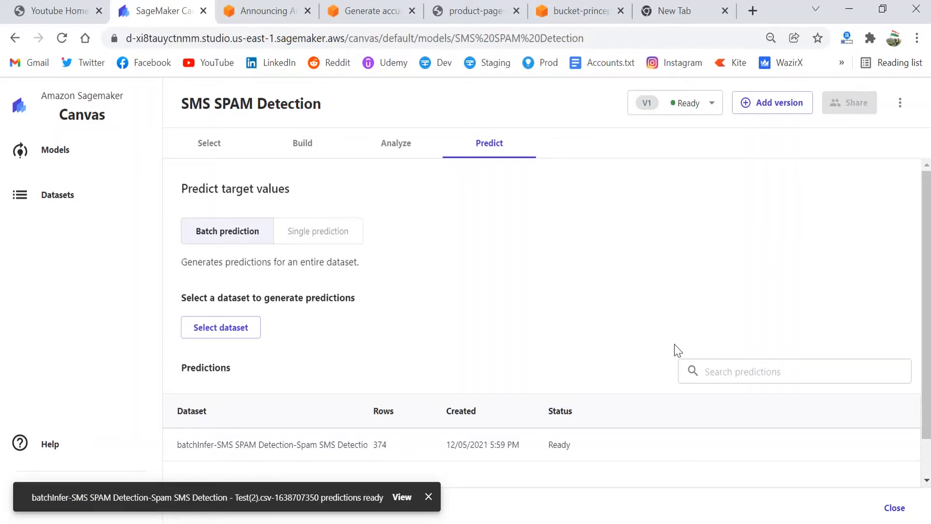
Review the batch predictions with their probabilities and SMS texts, close the results and return to the models list
mouse_move(480, 439)
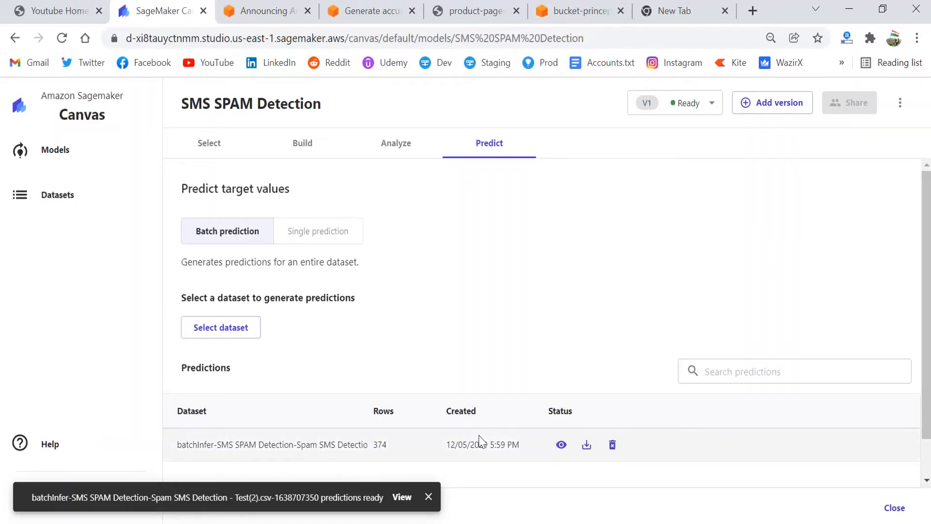
click(401, 497)
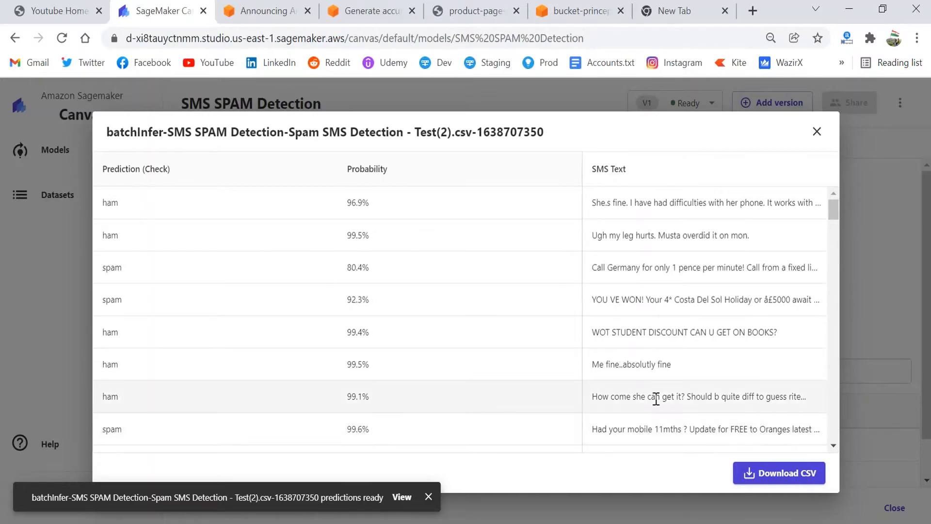
scroll(655, 398, down, 2)
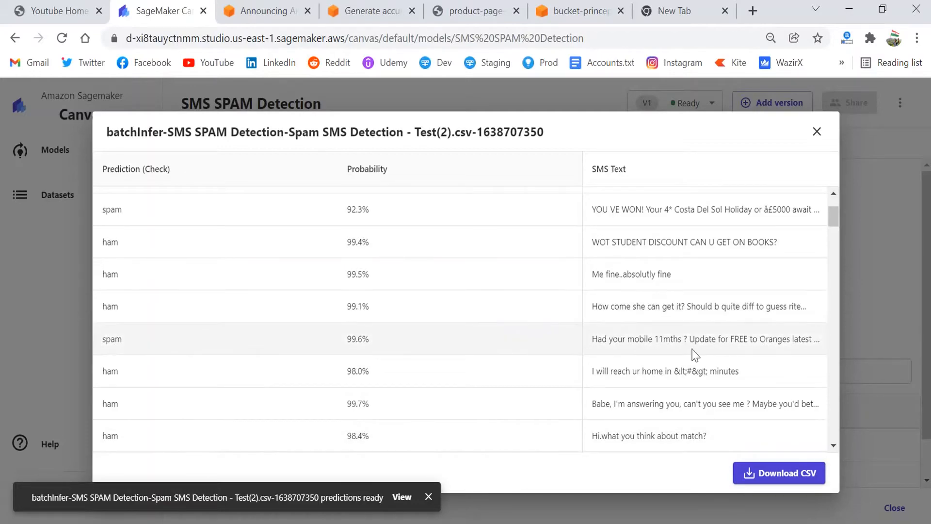
scroll(695, 354, down, 3)
scroll(695, 354, down, 3)
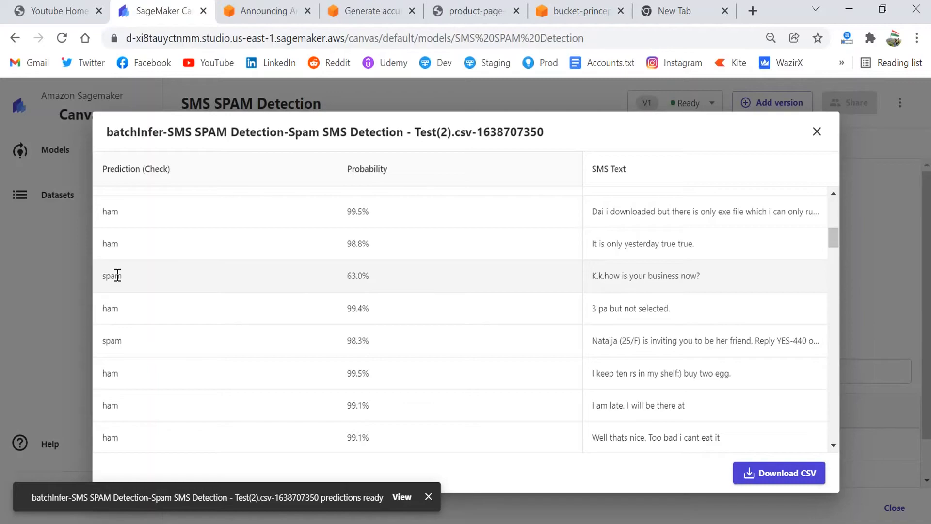
click(428, 497)
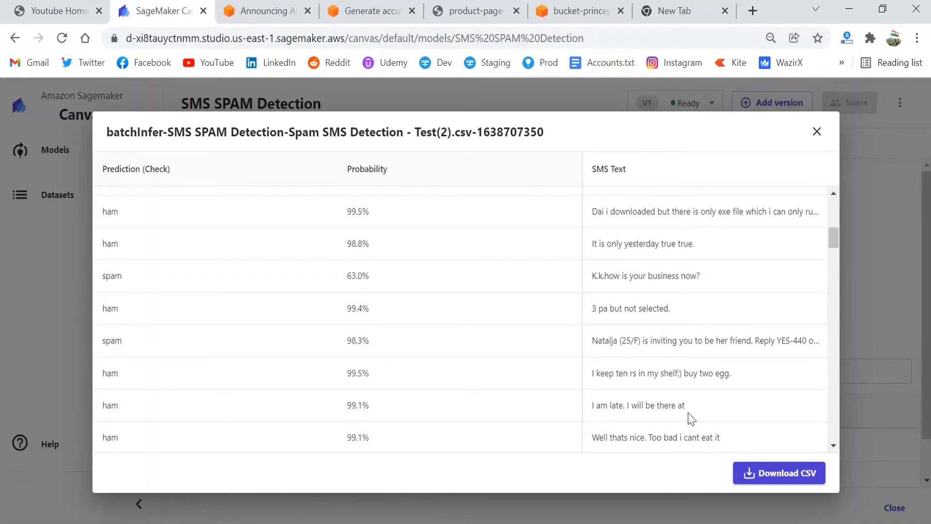
click(817, 132)
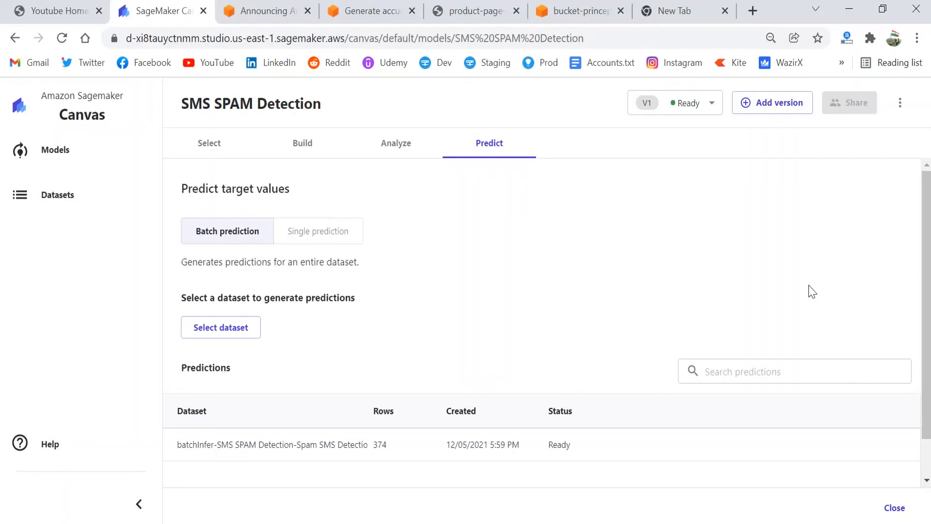
click(61, 149)
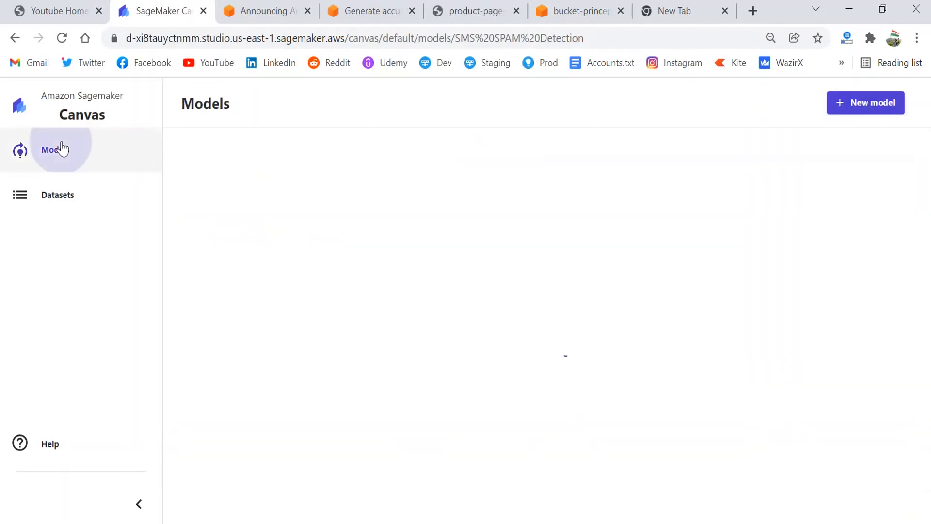